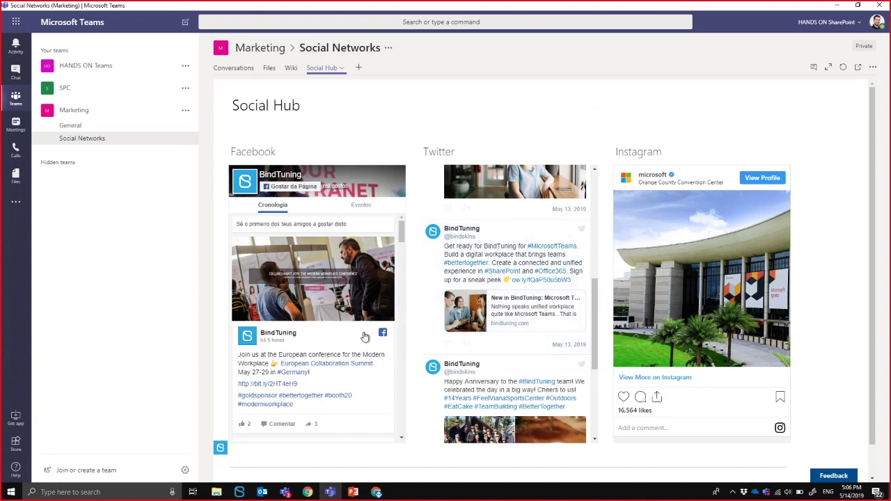
Expand the SPC team in the sidebar to list its General, Business and Mathematics channels.
click(112, 93)
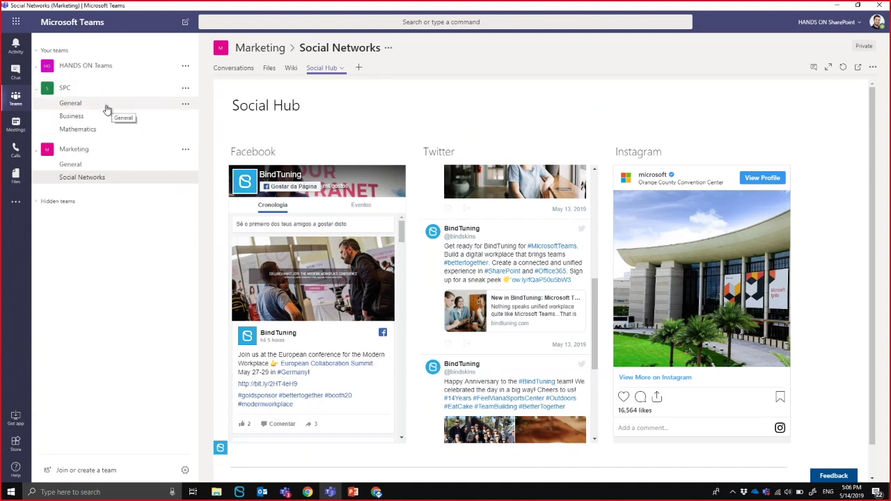
Open SPC's General channel and show its Class tab with the class member grid.
click(110, 109)
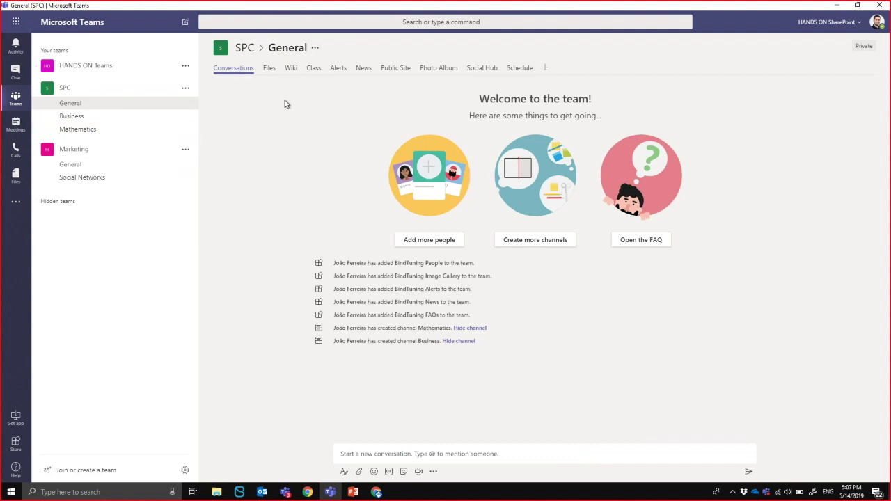
click(313, 73)
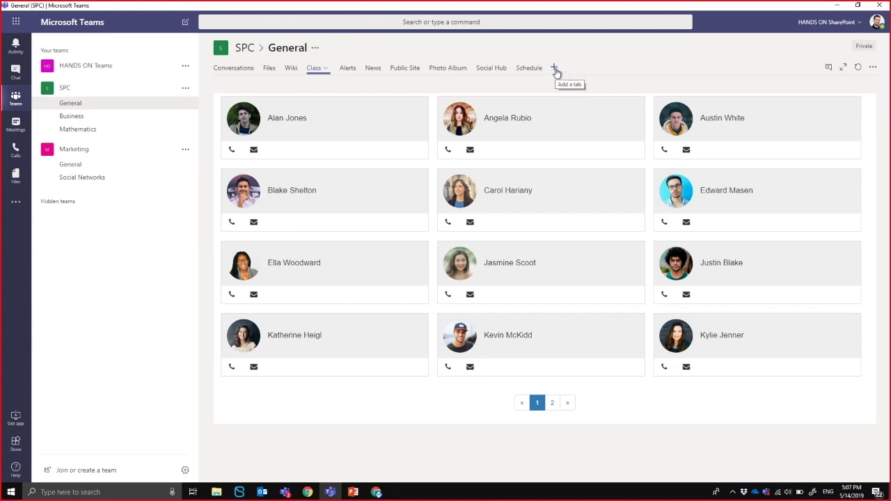
Search the tab gallery for 'bindt' and pick the BindTuning Alerts app as a new tab.
click(556, 71)
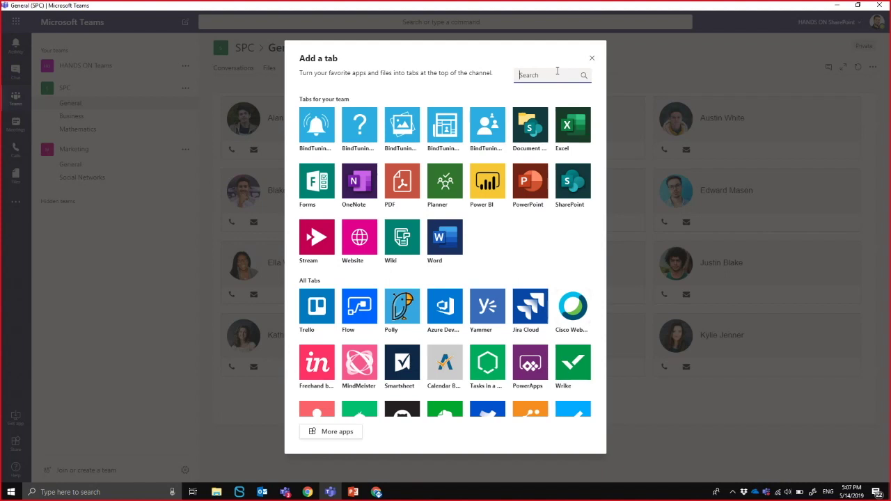
text(bin)
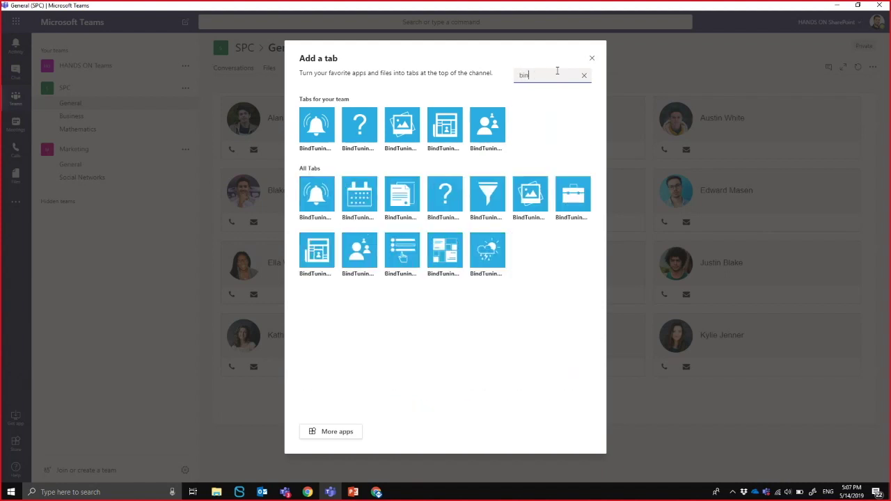
text(dtni)
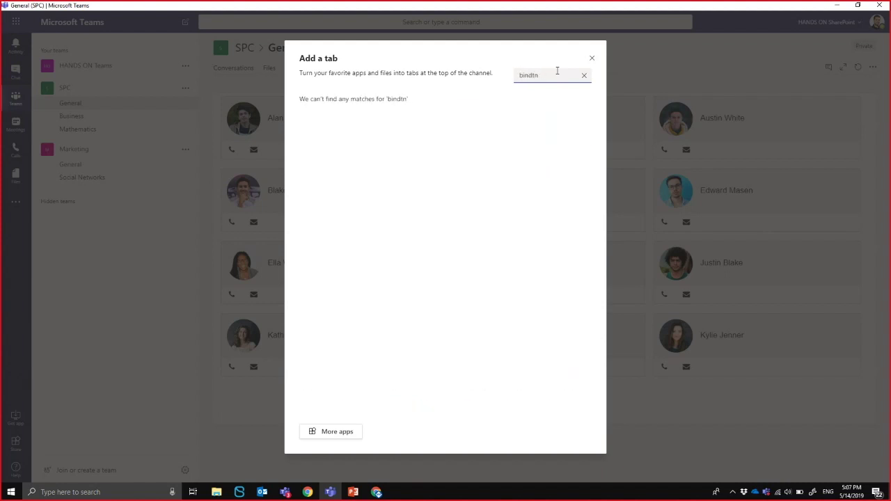
key(BackSpace)
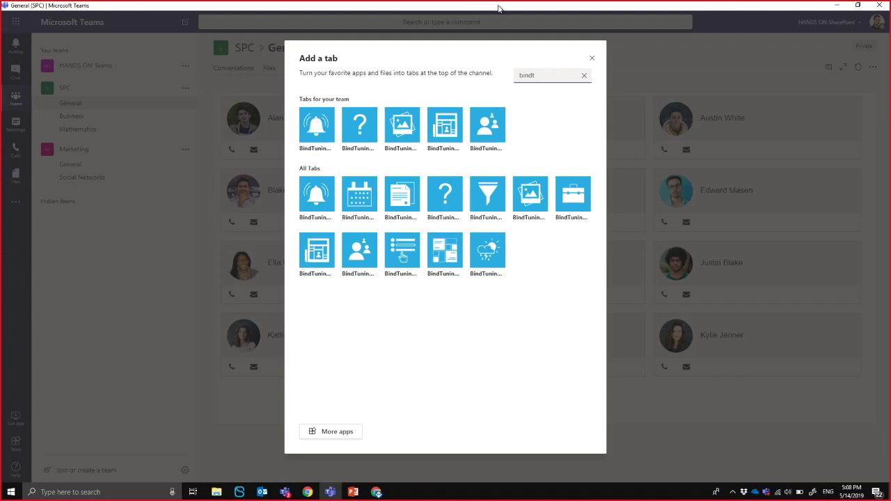
click(319, 131)
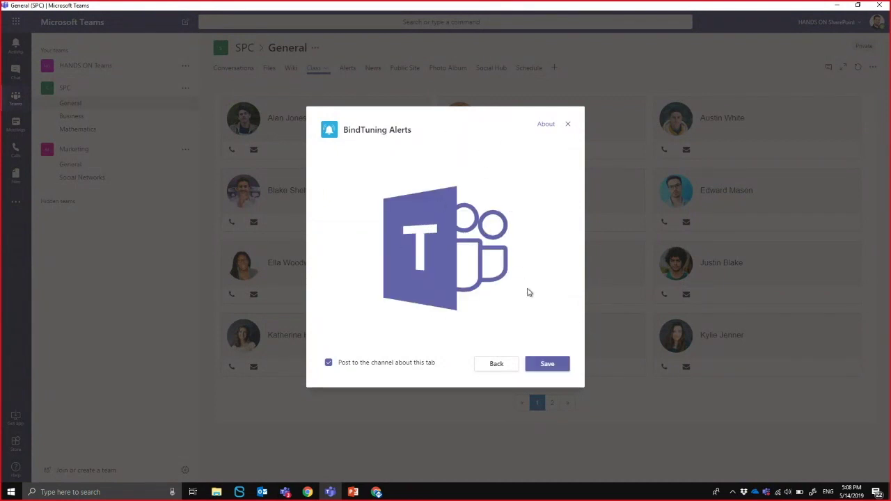
Save the BindTuning Alerts tab and collapse the list settings and appearance sections.
click(555, 366)
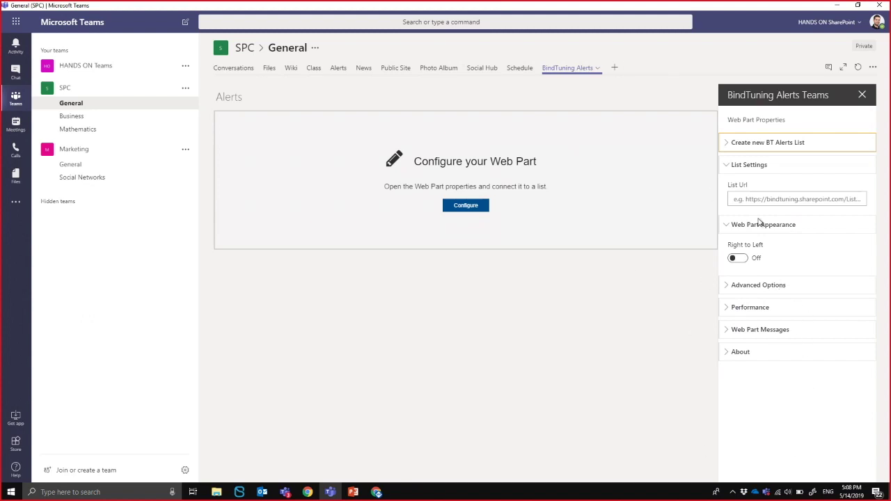
click(741, 167)
click(749, 186)
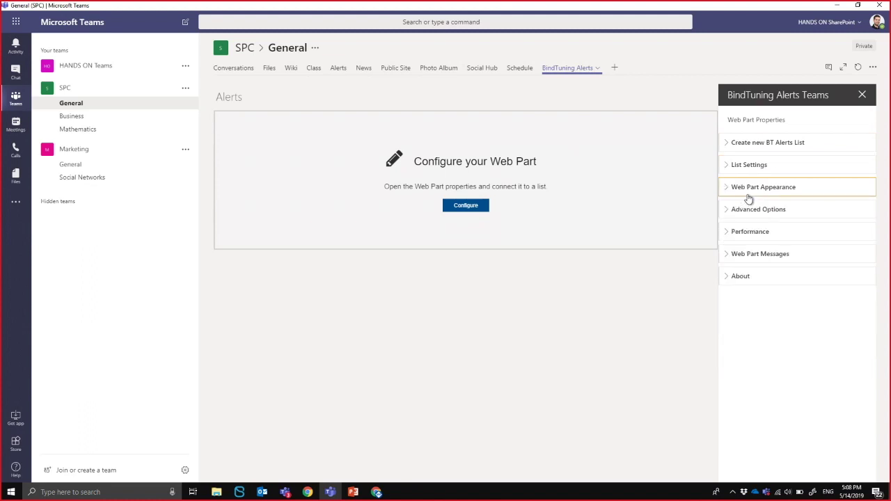
Create a new BT Alerts list named 'Demo Alerts' and dismiss the success banner.
click(774, 143)
click(781, 179)
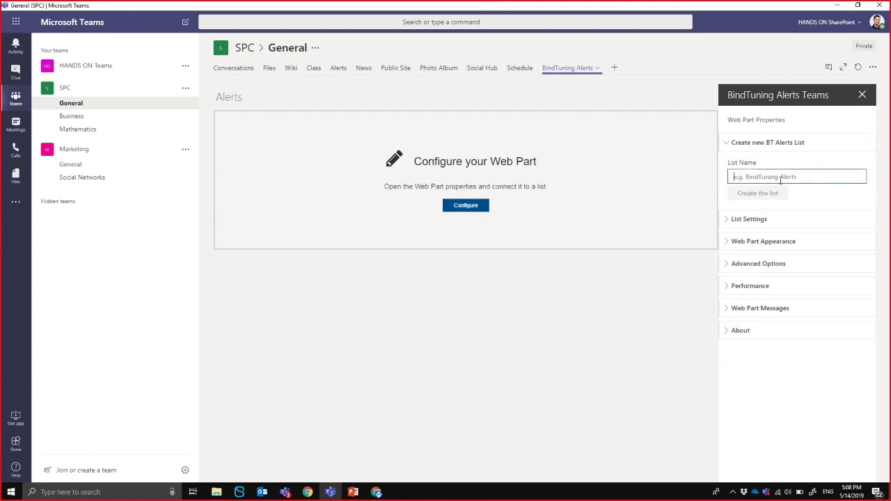
text(Demo)
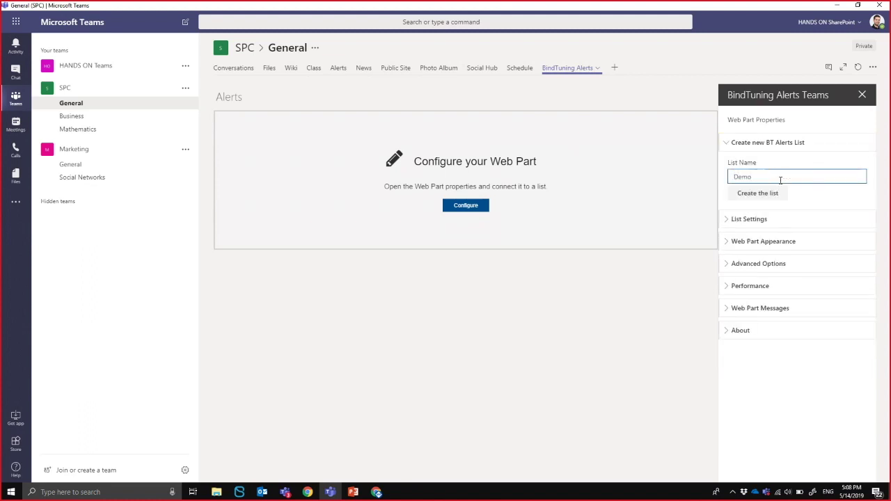
text( Alerts)
click(770, 202)
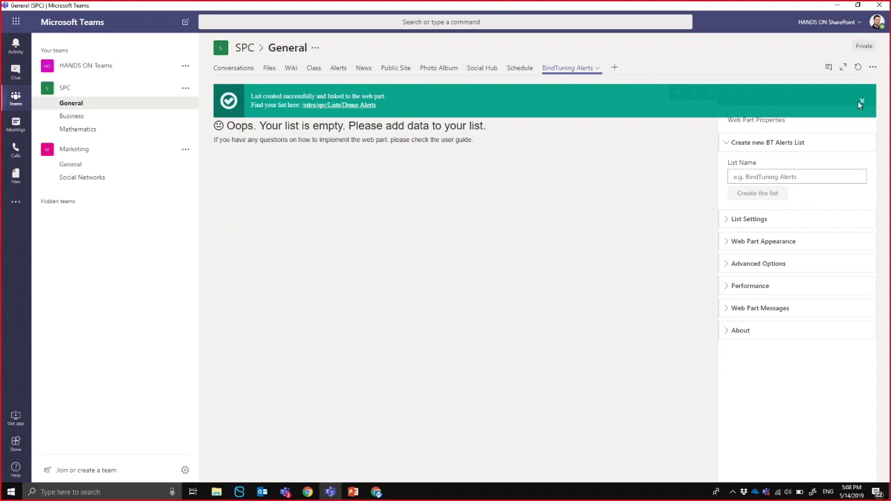
click(862, 99)
Start a new notification and give it the title 'Demo Alert'.
click(678, 94)
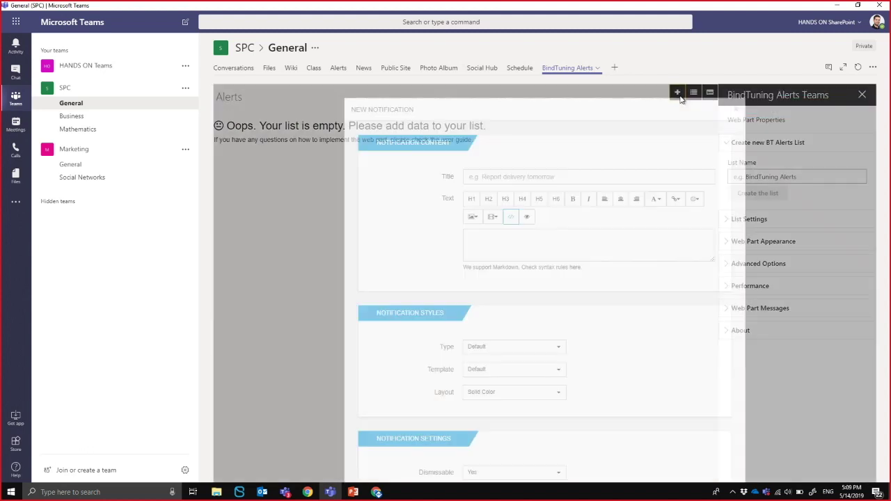
click(528, 177)
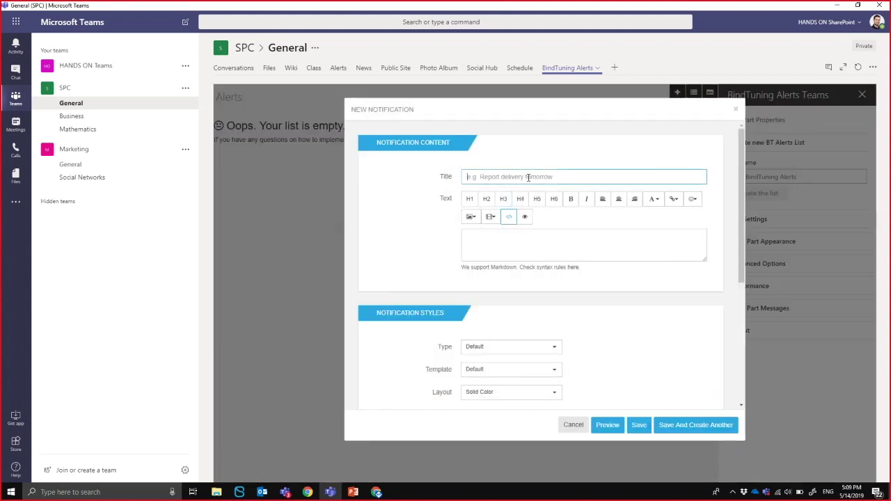
text(Demo All)
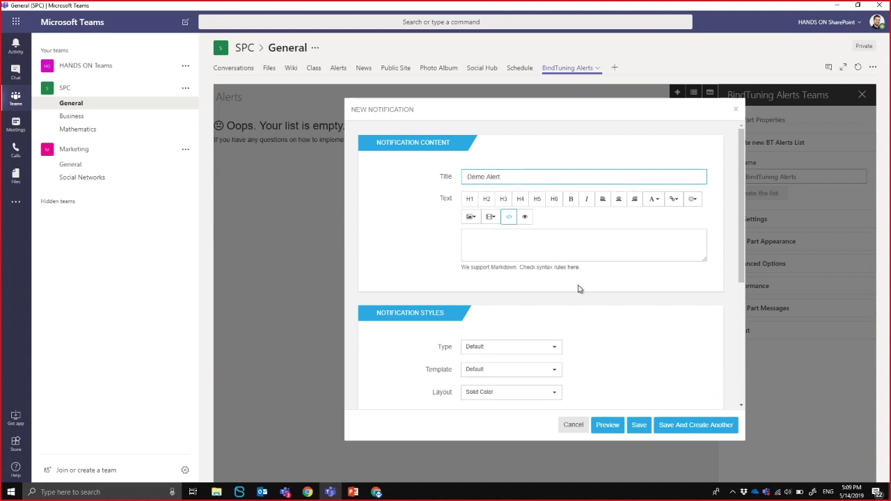
click(502, 244)
scroll(509, 279, down, 1)
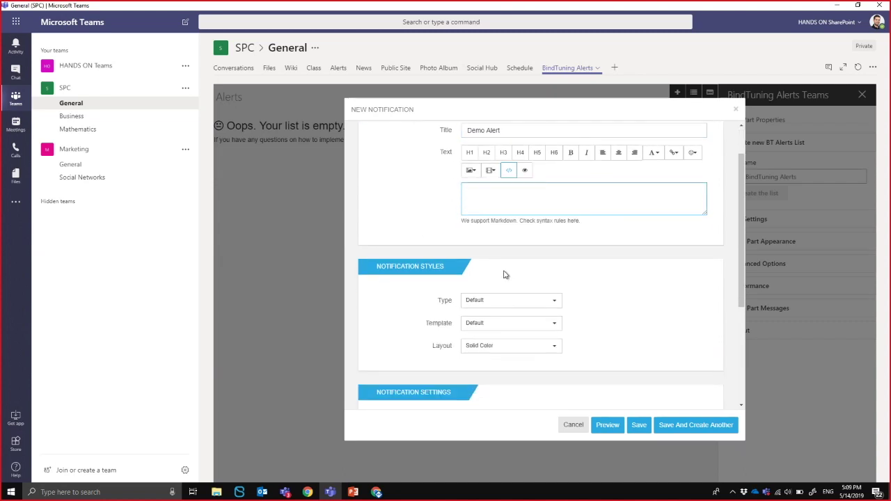
scroll(562, 293, down, 4)
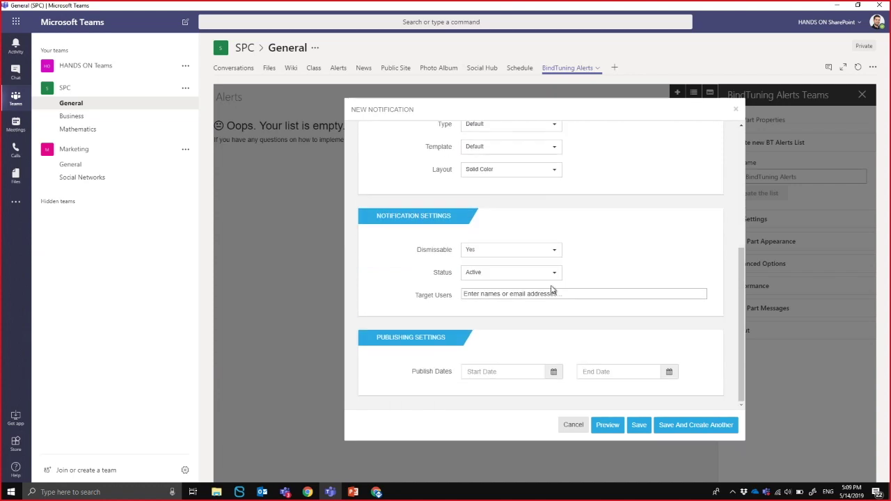
scroll(503, 265, up, 5)
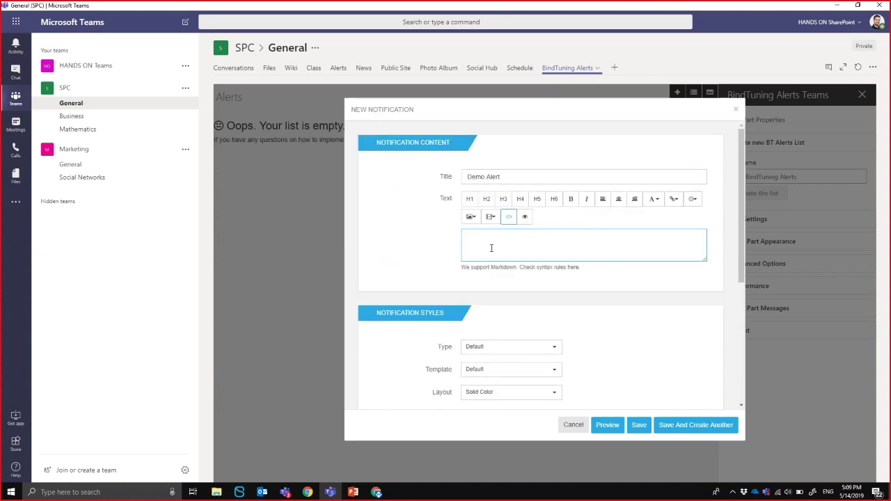
scroll(508, 307, down, 1)
Set the notification type to Success, preview it, and save it.
click(531, 303)
click(527, 332)
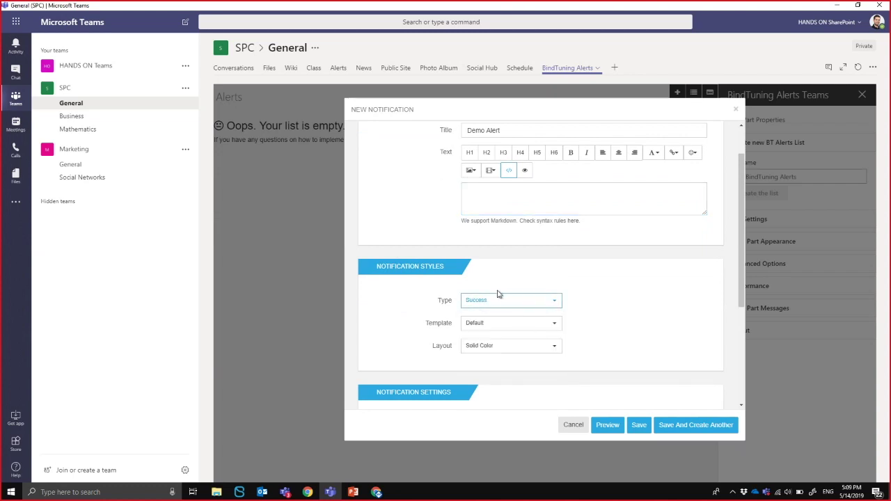
click(608, 425)
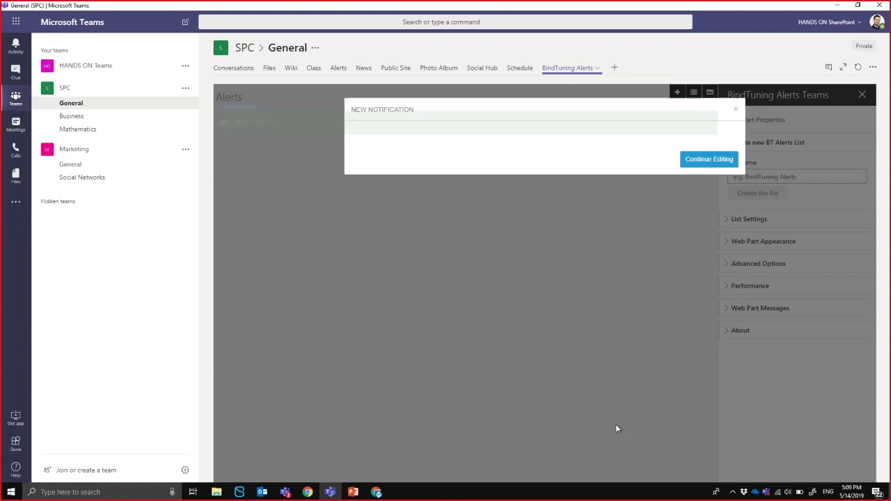
click(709, 119)
click(710, 138)
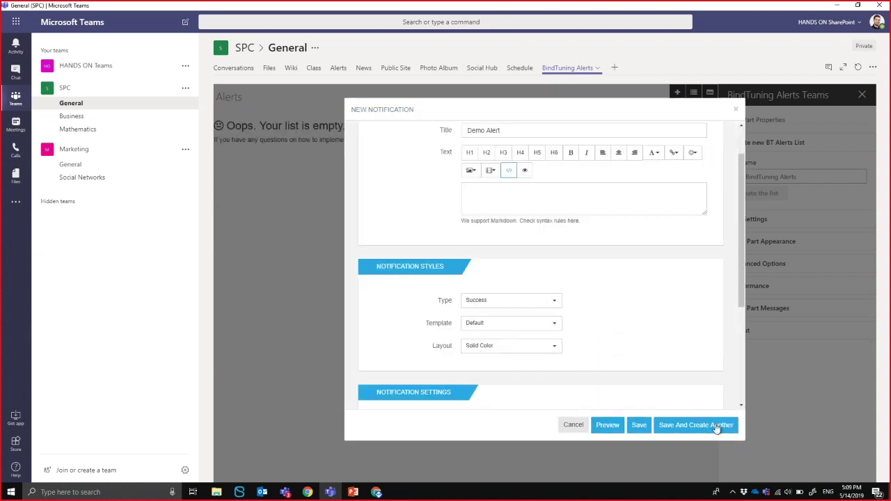
click(637, 426)
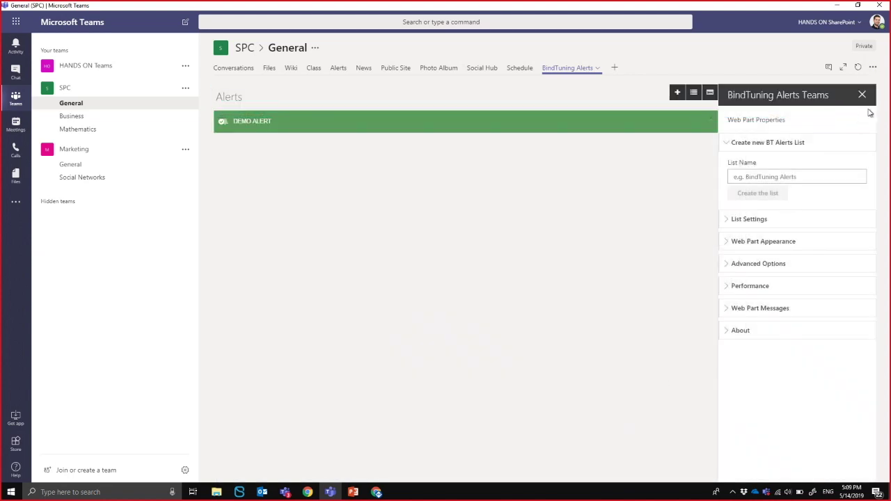
Close the properties pane and rename the BindTuning Alerts tab to 'Demo Alerts'.
click(864, 95)
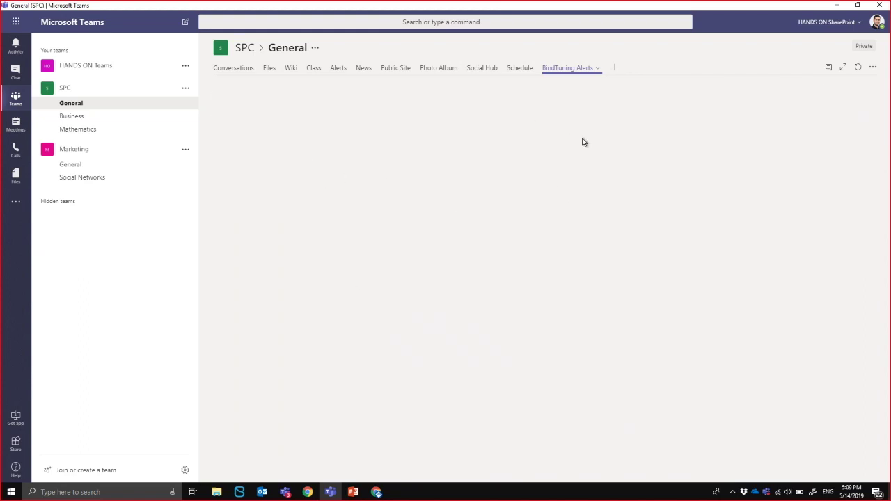
click(597, 68)
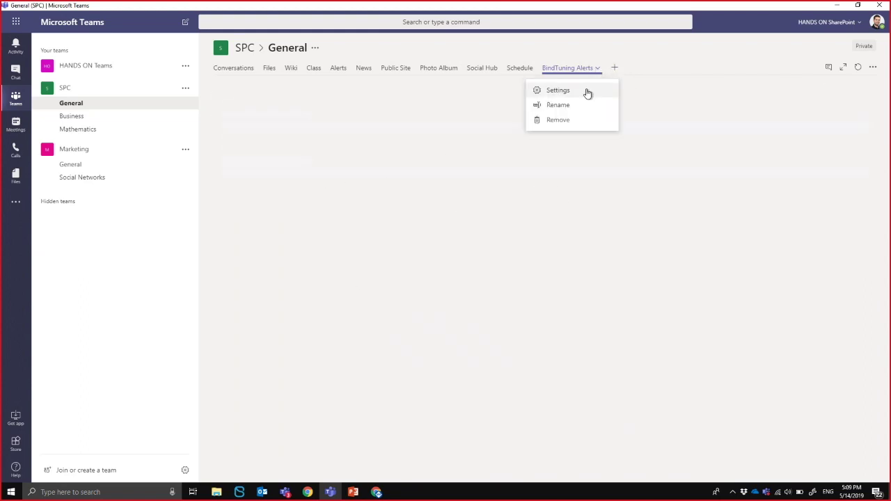
click(559, 105)
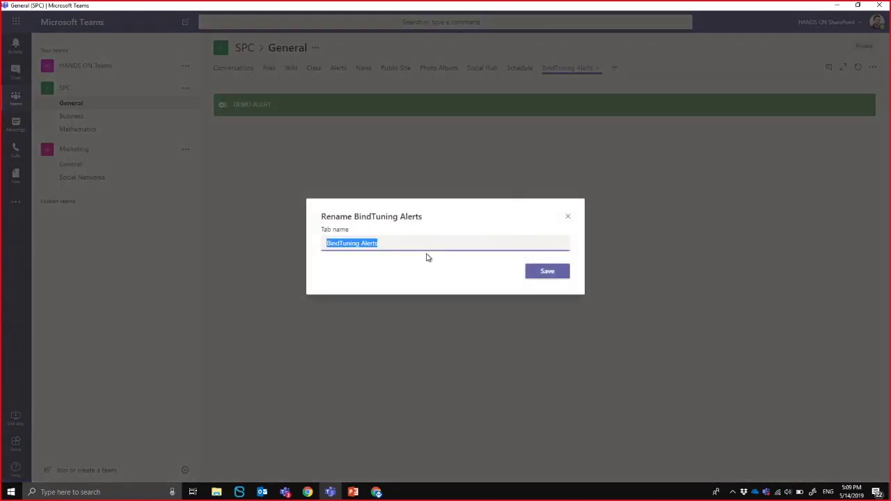
click(442, 243)
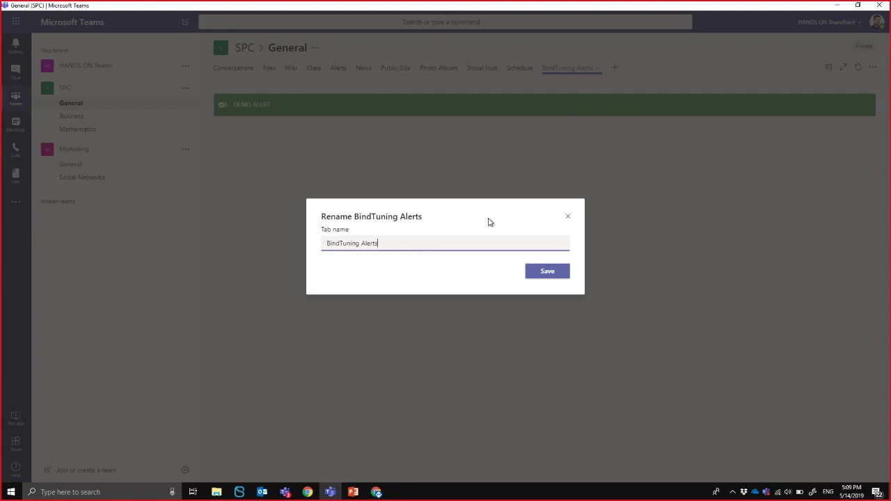
key(BackSpace)
key(BackSpace)
key(BackSpace)
key(BackSpace)
key(BackSpace)
key(BackSpace)
key(BackSpace)
key(BackSpace)
key(BackSpace)
key(BackSpace)
key(BackSpace)
key(BackSpace)
key(BackSpace)
text(Demo Alerts)
click(547, 271)
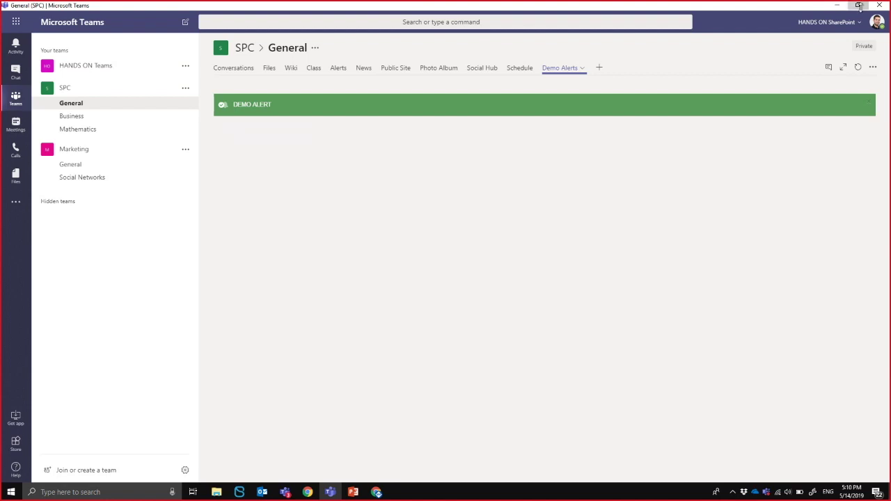
click(861, 8)
drag(710, 194, 607, 259)
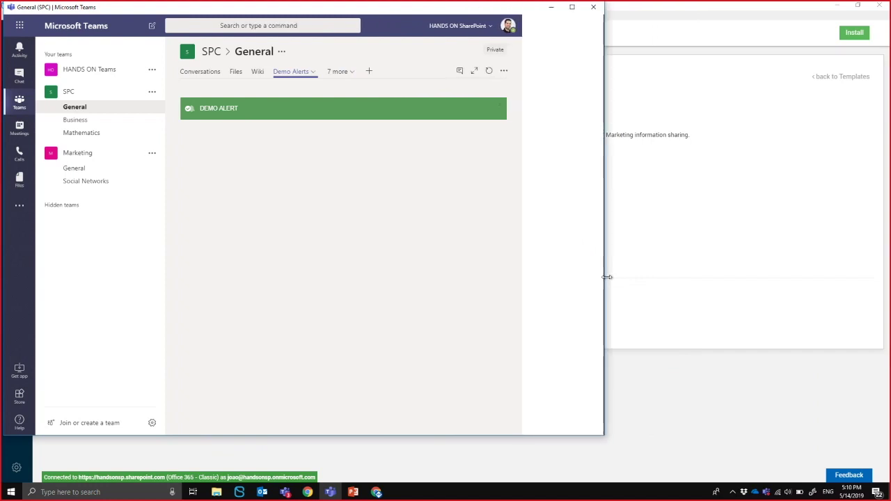
click(573, 8)
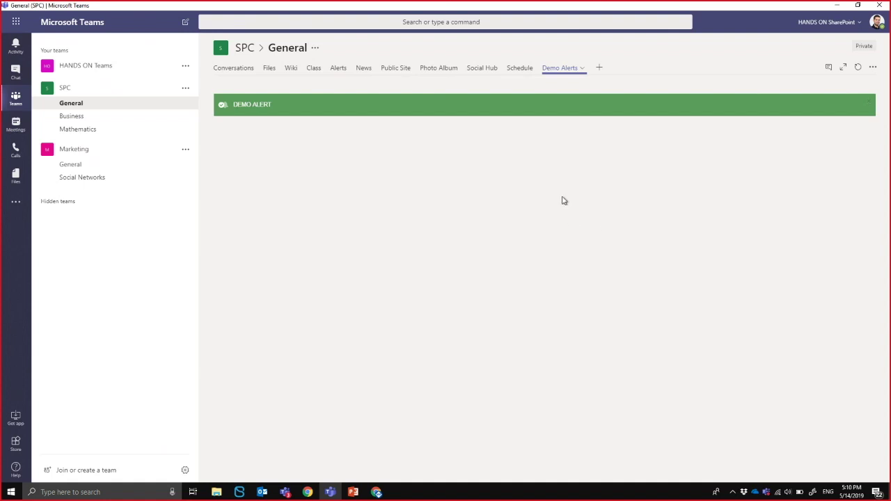
click(878, 28)
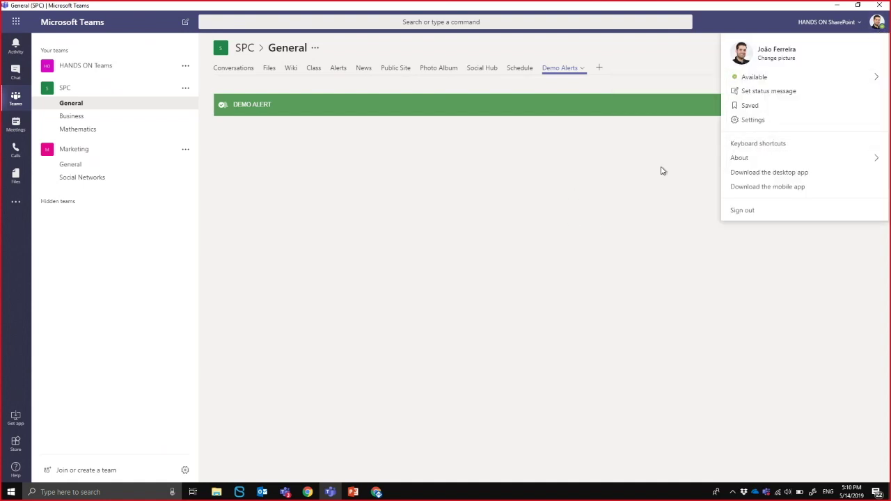
click(771, 120)
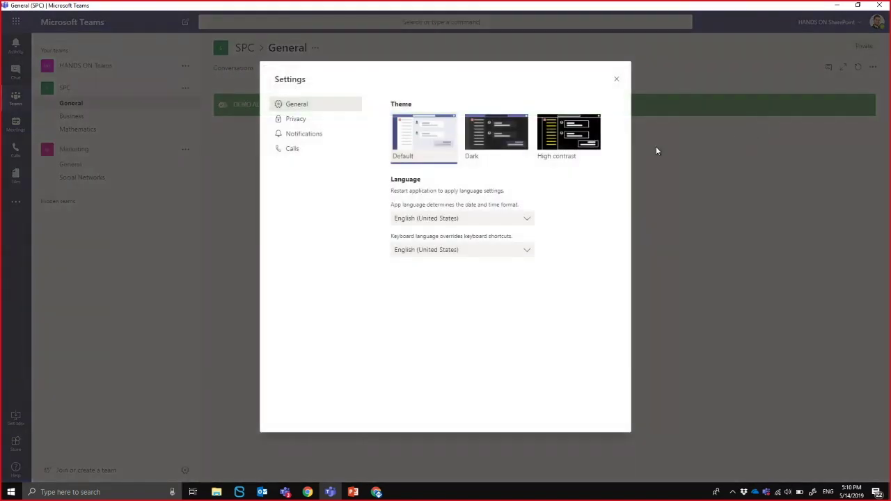
click(498, 134)
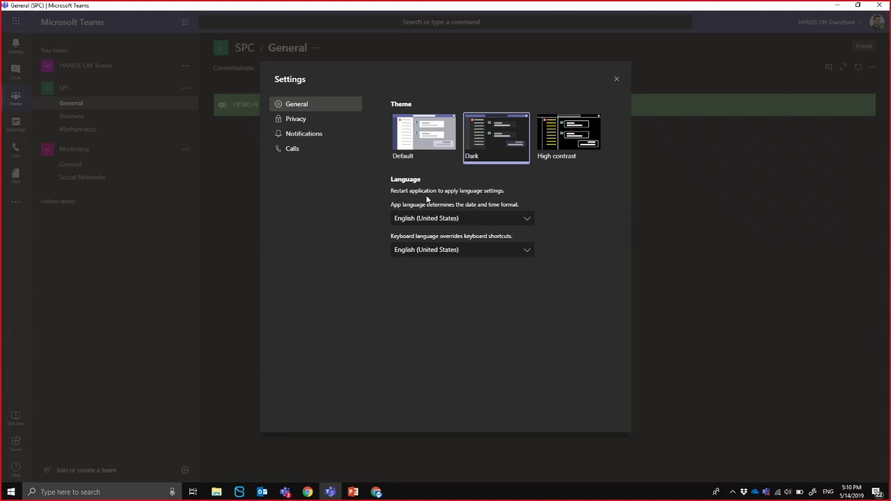
click(424, 148)
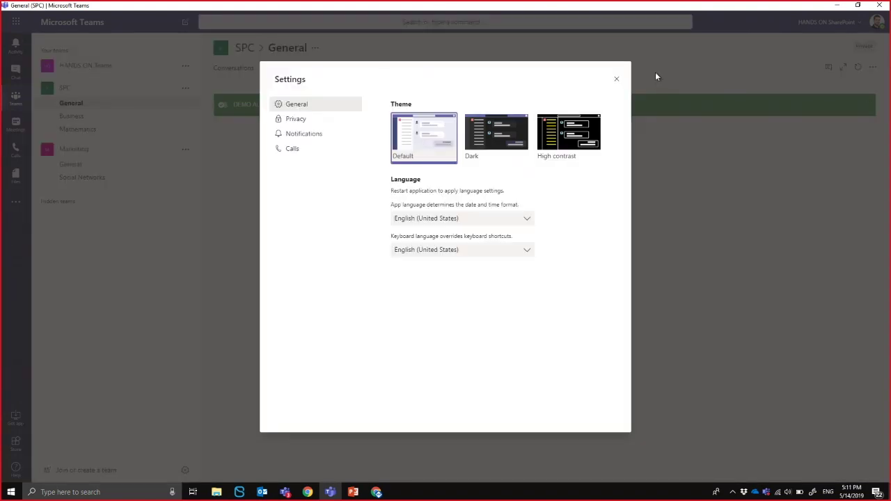
click(617, 80)
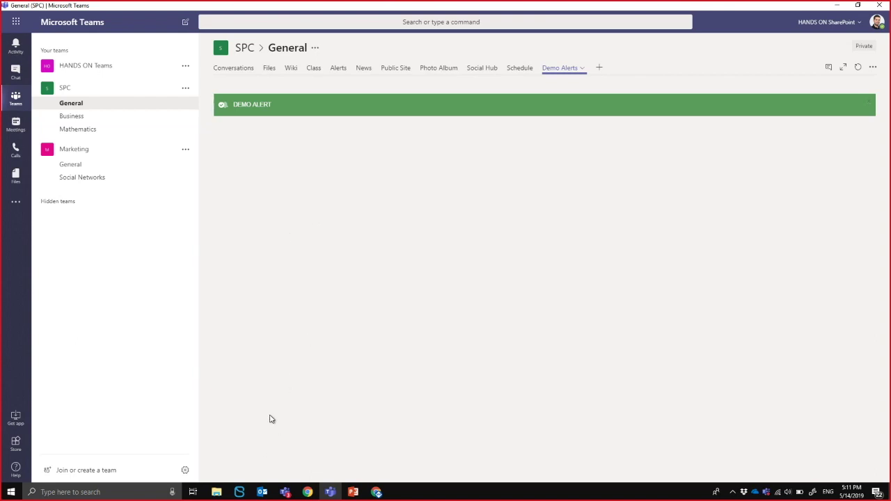
In Clutch's Templates list, review the Marketing template, then open the High School template details.
click(239, 492)
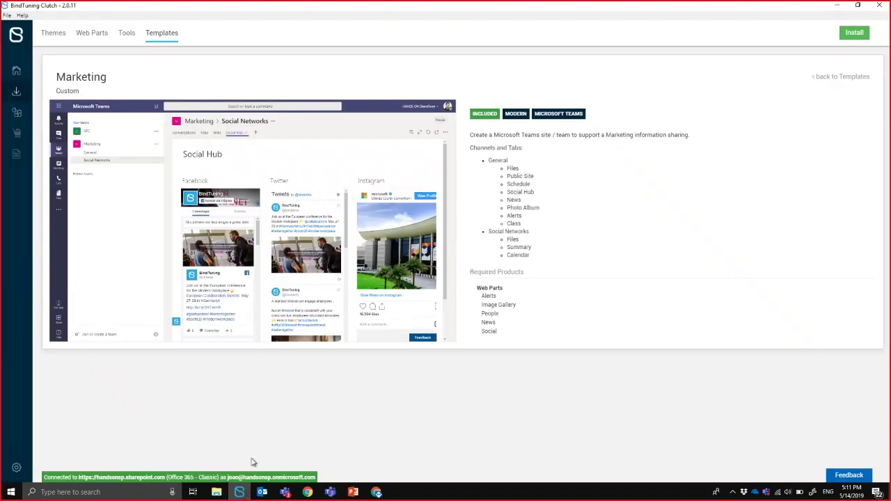
click(165, 37)
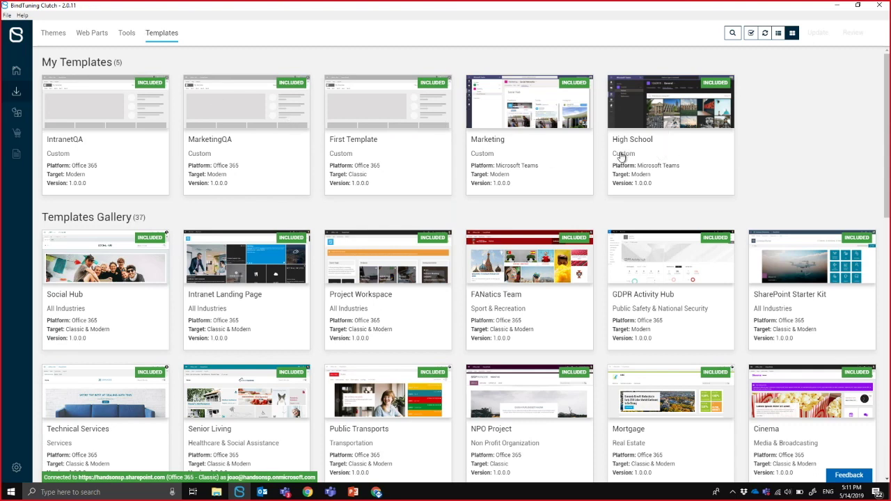
click(562, 169)
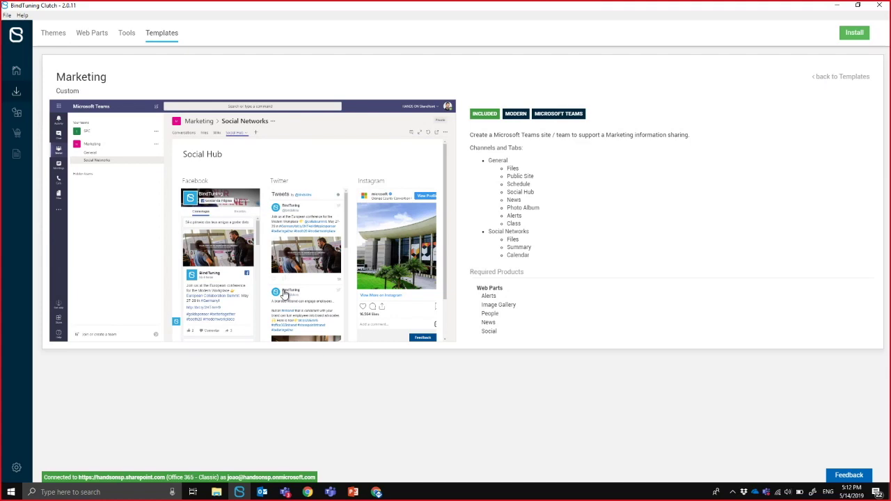
click(823, 82)
click(677, 129)
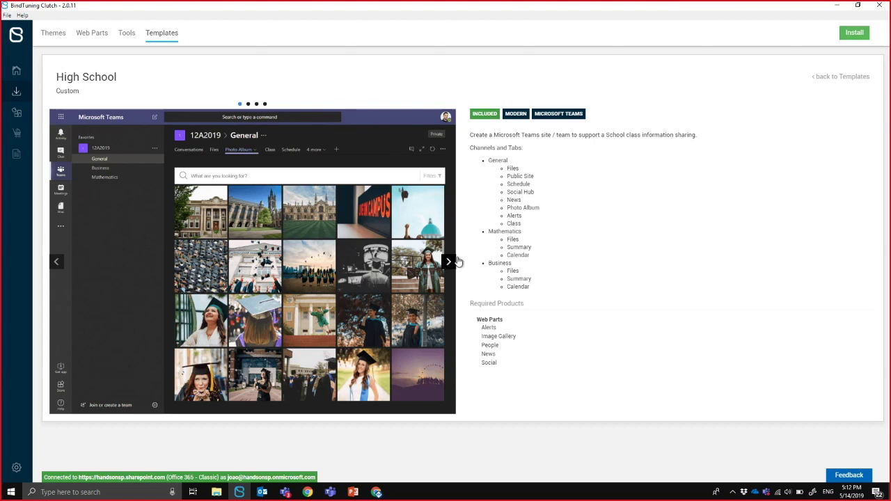
Install High School with team name 'Demo Live Teams', description 'optional', and the team e-mail.
click(862, 39)
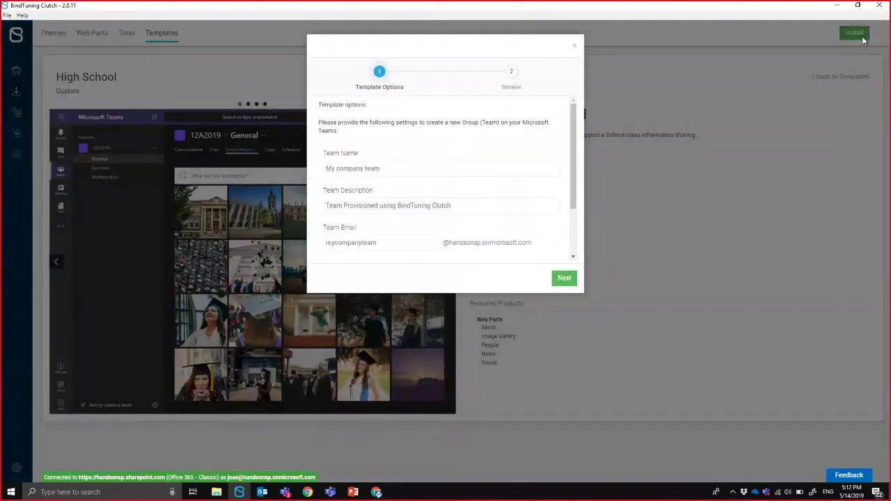
click(459, 167)
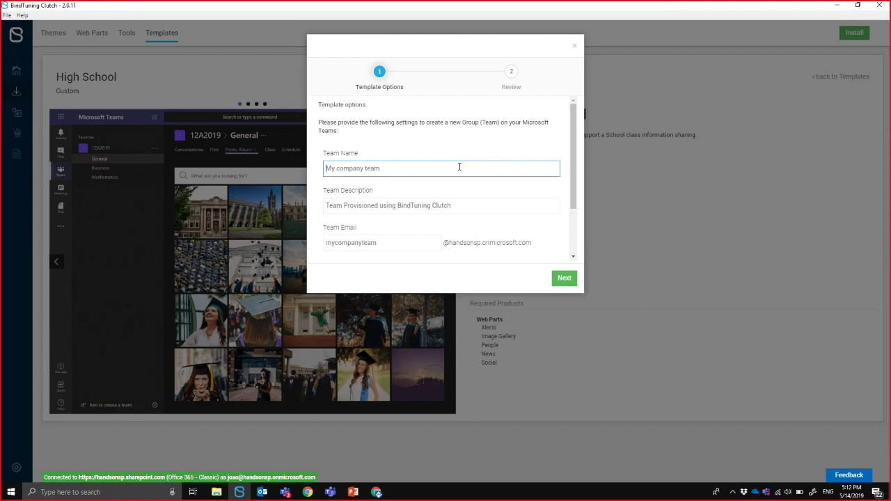
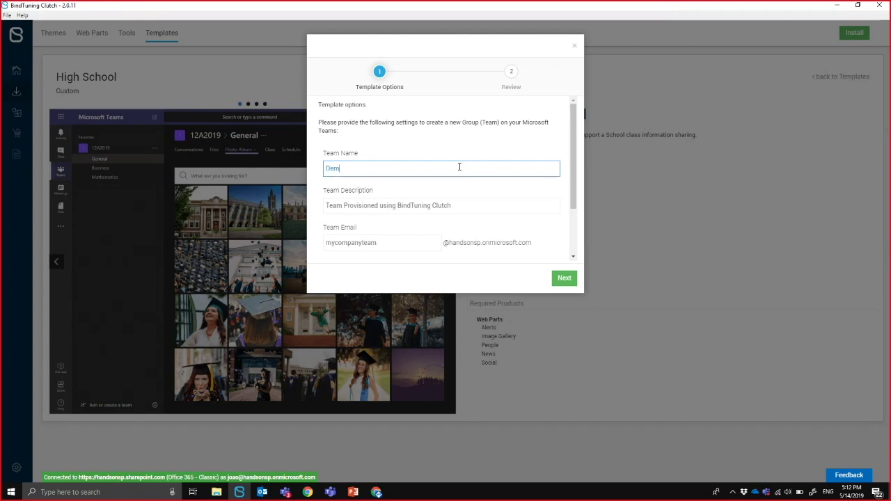
key(Tab)
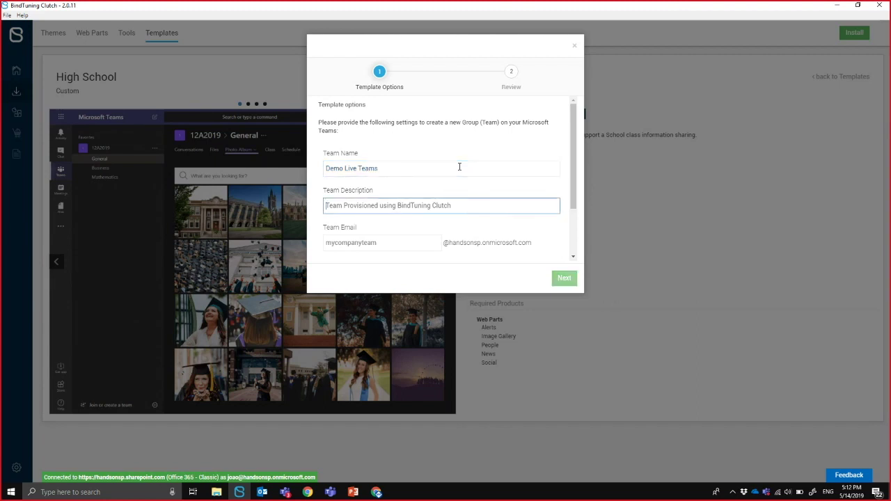
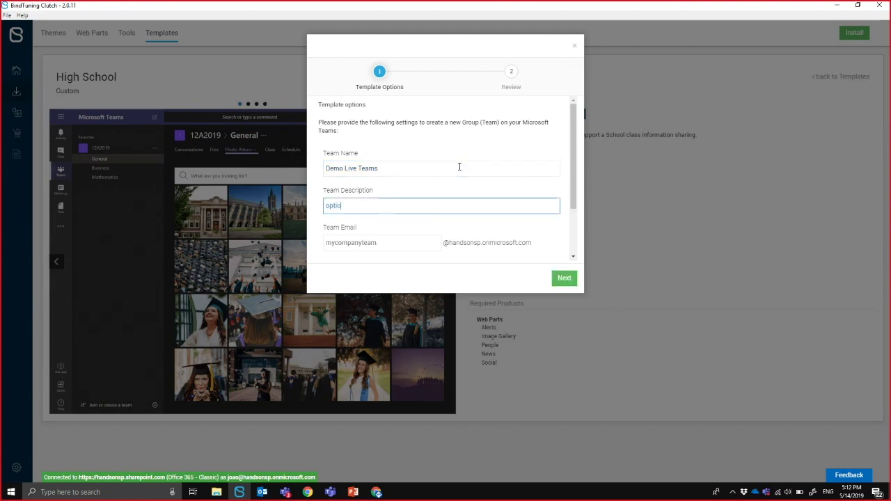
key(Tab)
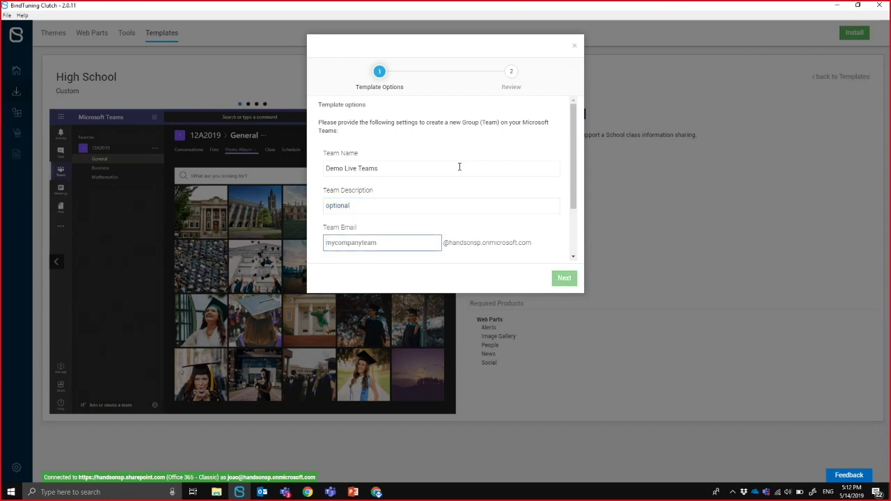
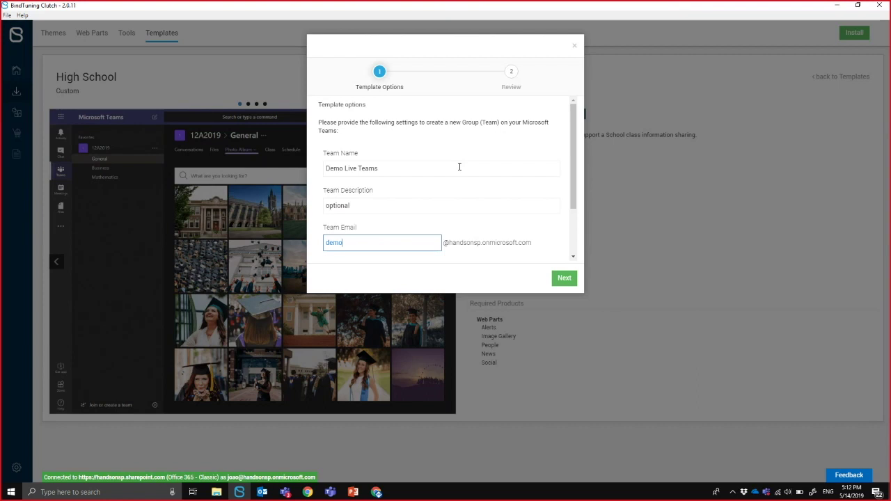
Accept the installation terms, review the Private visibility options, and apply the High School template.
click(564, 278)
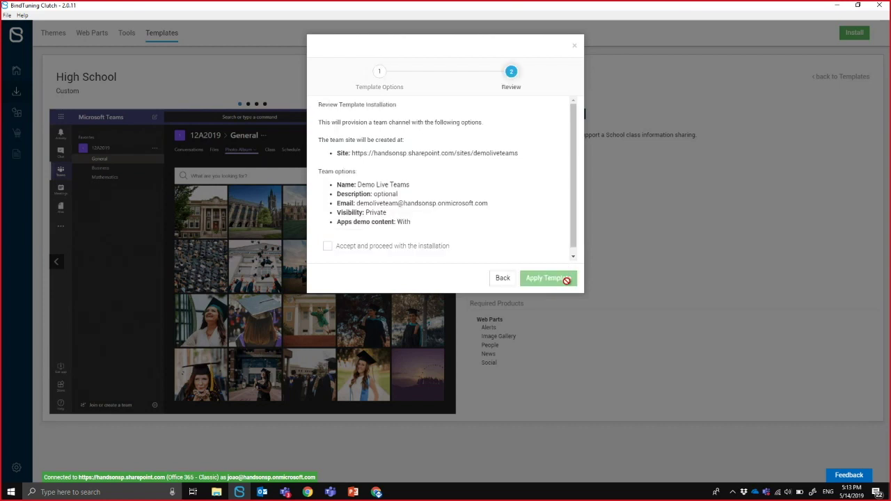
click(403, 255)
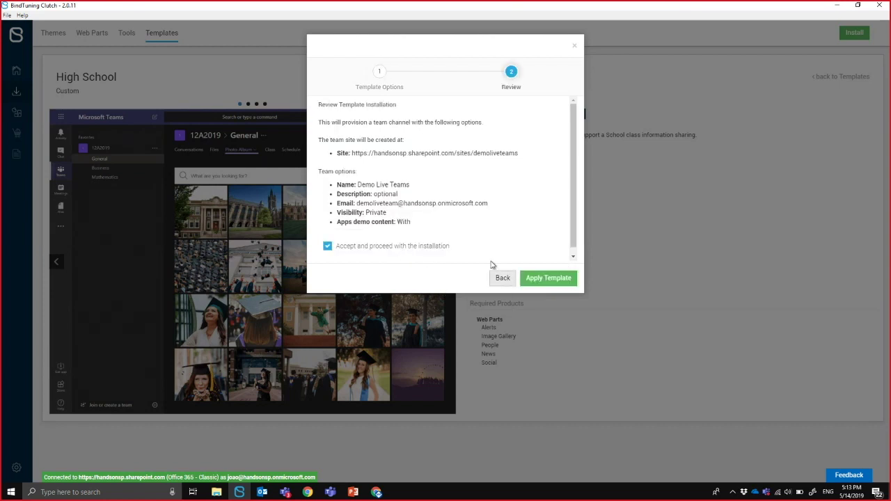
drag(521, 157, 411, 156)
drag(505, 204, 366, 206)
double_click(383, 213)
click(559, 287)
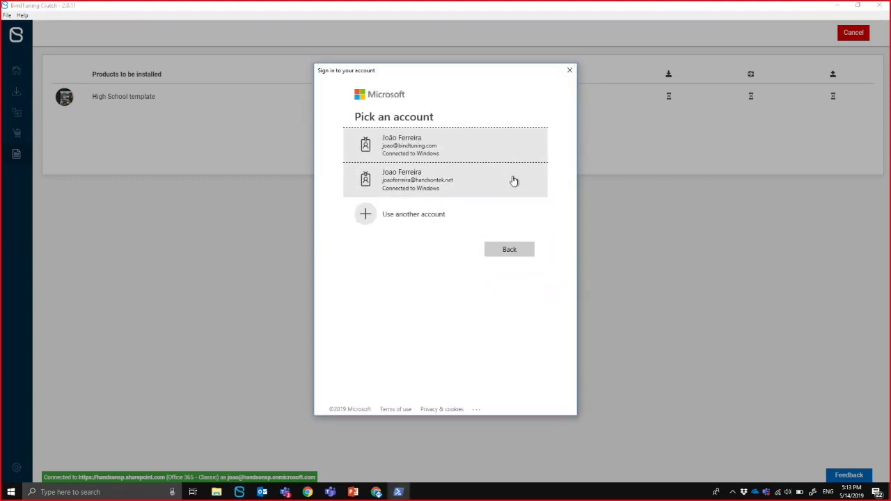
Sign in with another Microsoft account's e-mail and password, then return to Microsoft Teams.
click(413, 215)
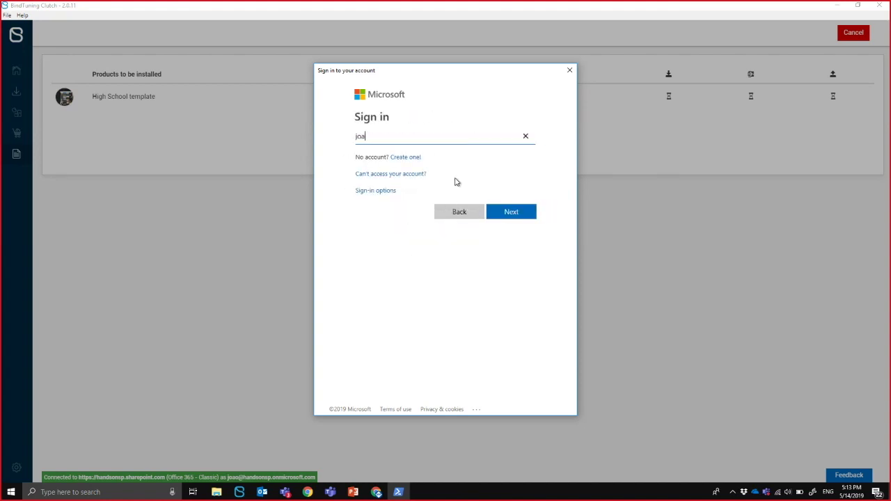
key(Return)
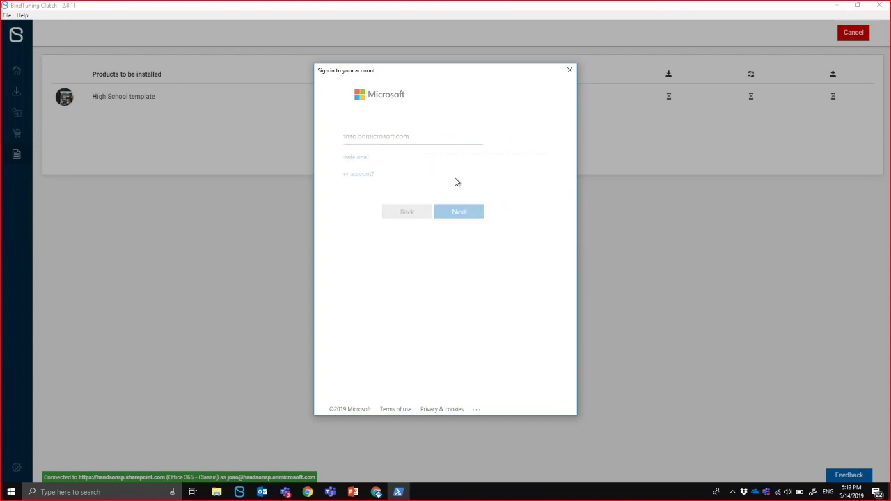
text(******)
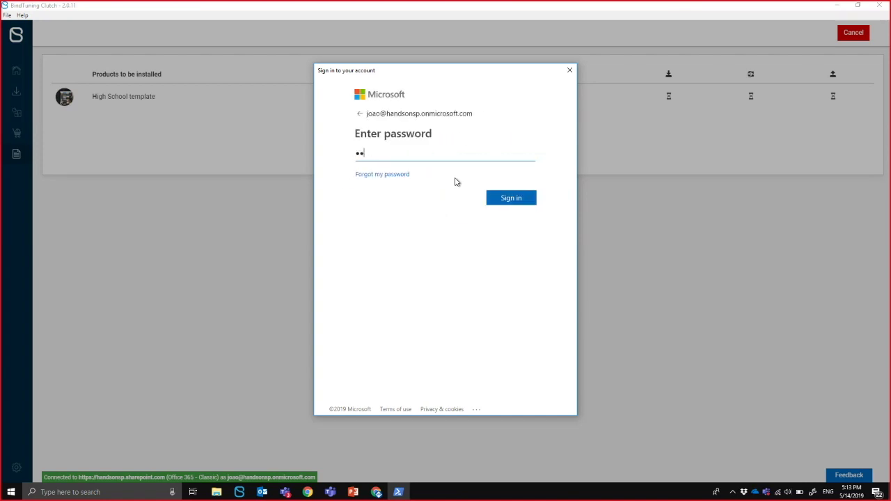
text(*)
key(Return)
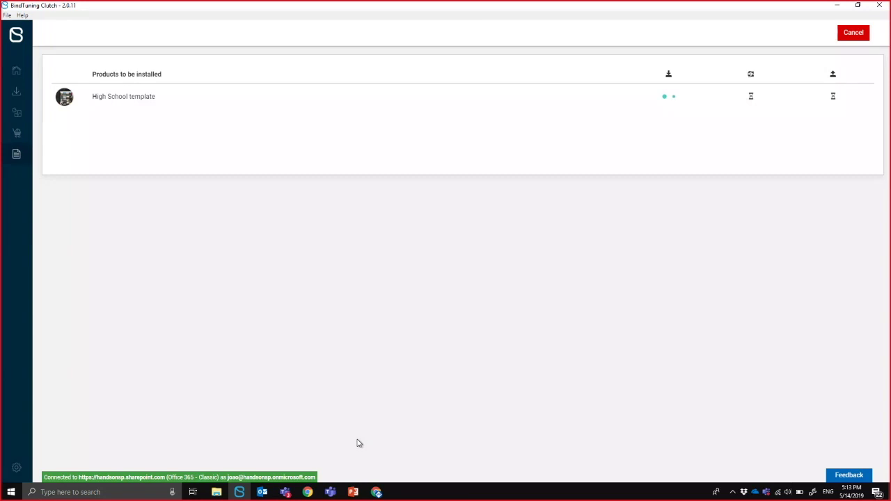
click(331, 492)
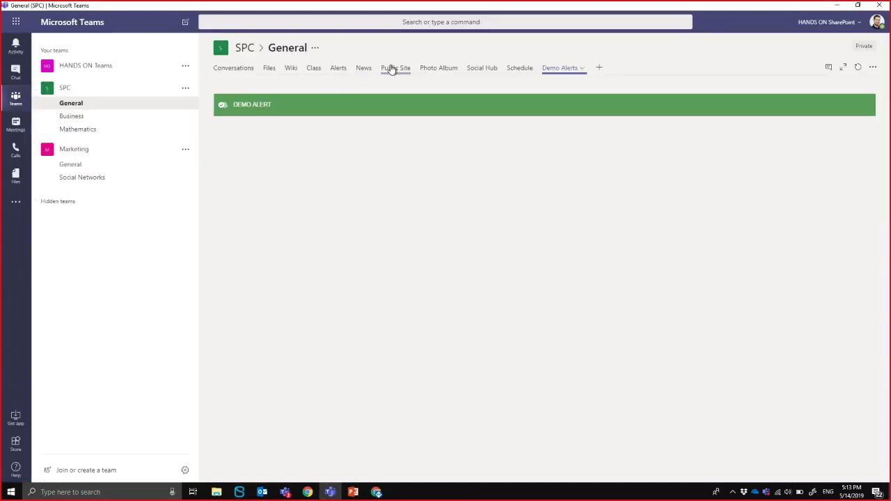
View Campus1.jpg full size from the Photo Album tab, then return to the live meeting window.
click(444, 70)
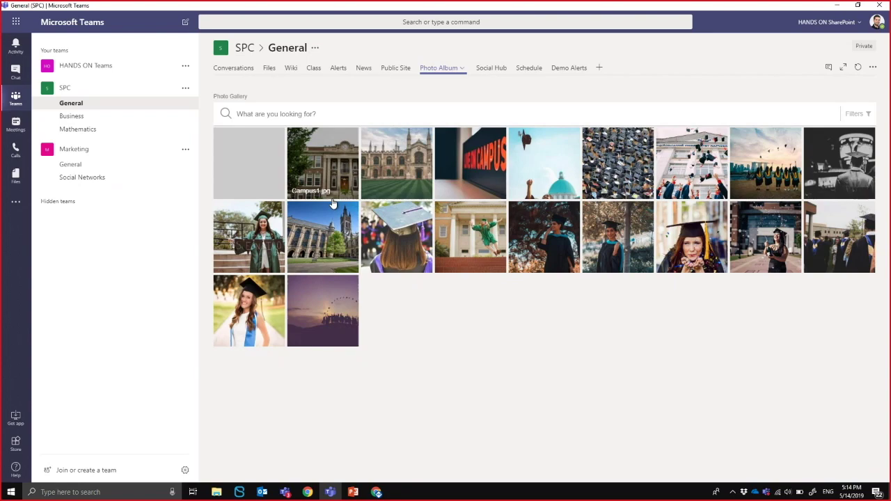
click(315, 158)
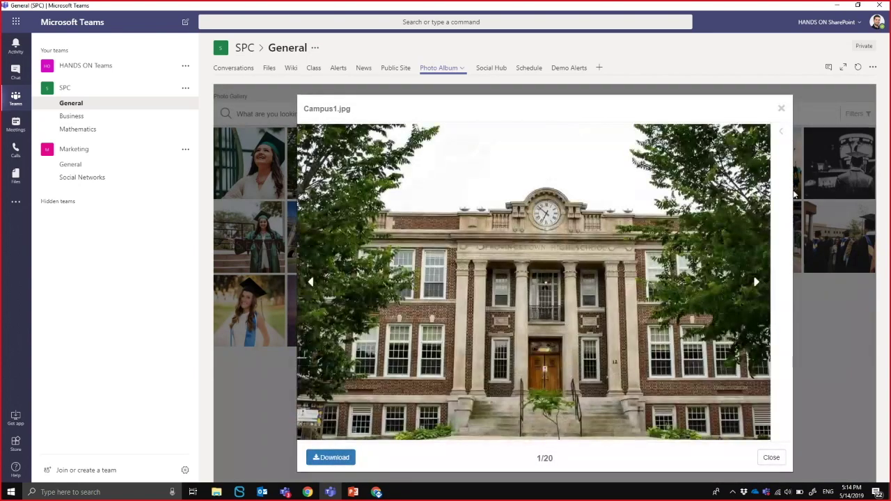
click(782, 111)
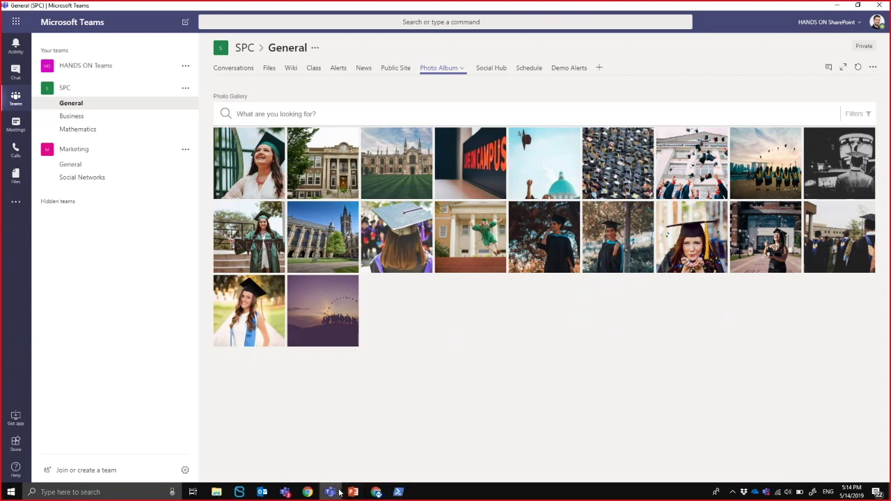
click(280, 498)
click(324, 442)
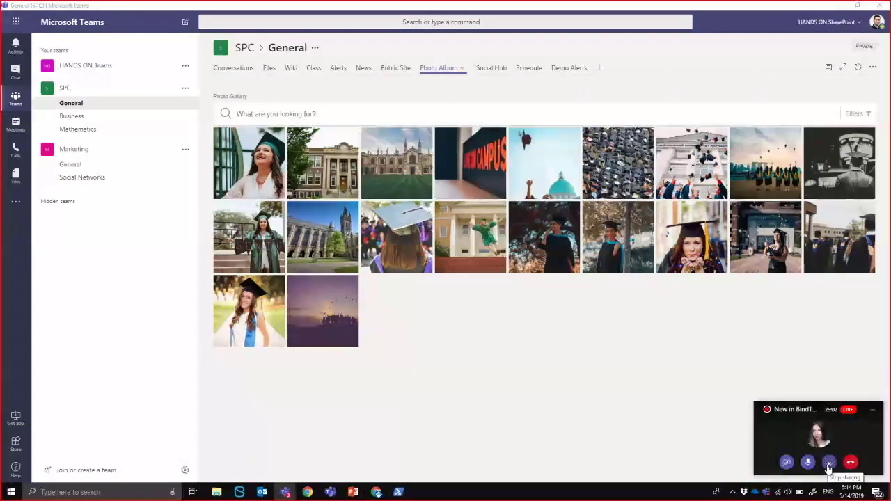